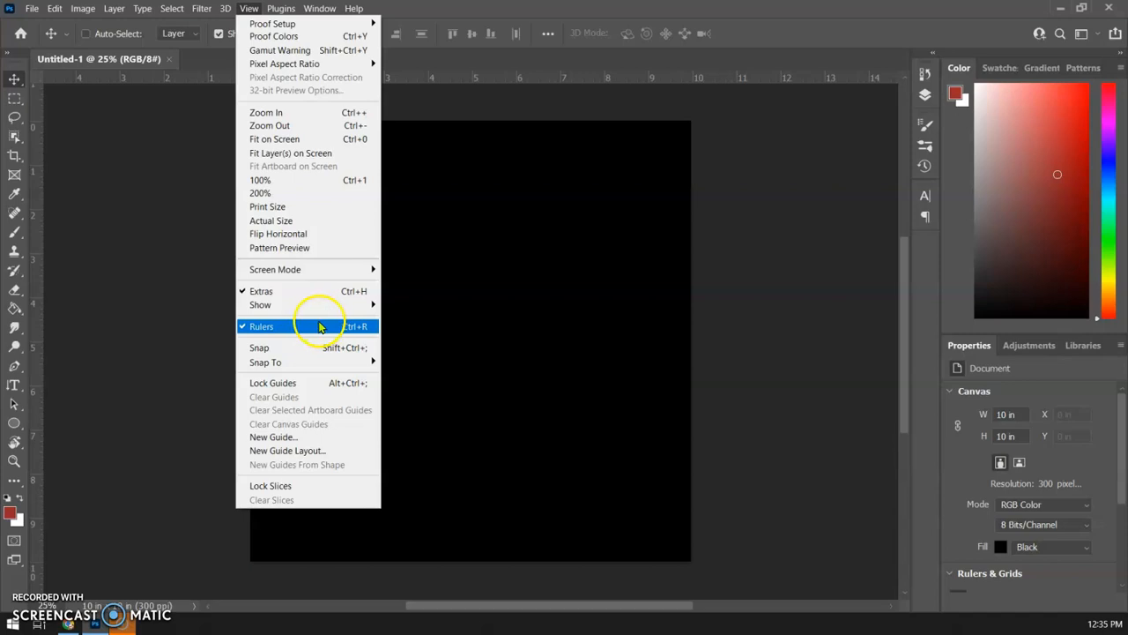
Step: Set the ruler units to inches
click(451, 79)
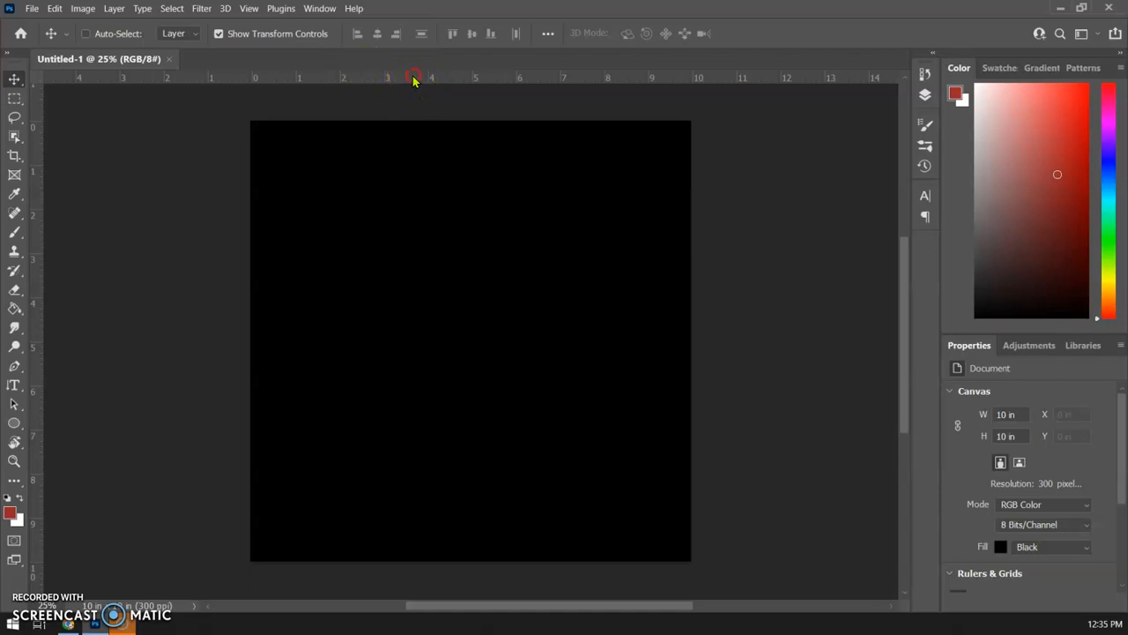
right_click(414, 81)
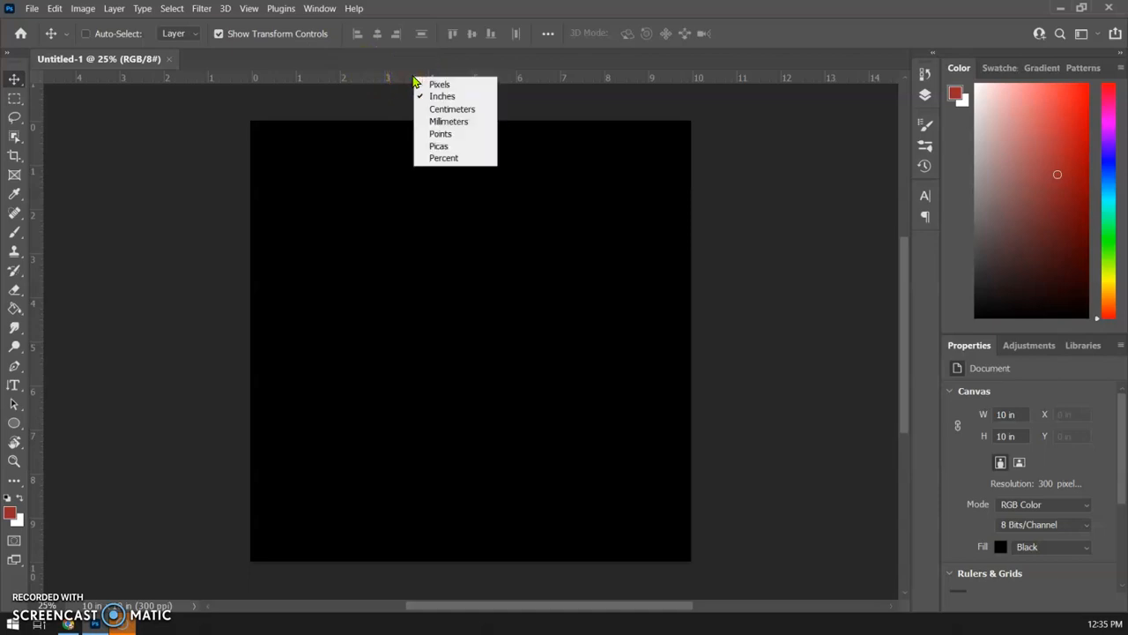
click(450, 87)
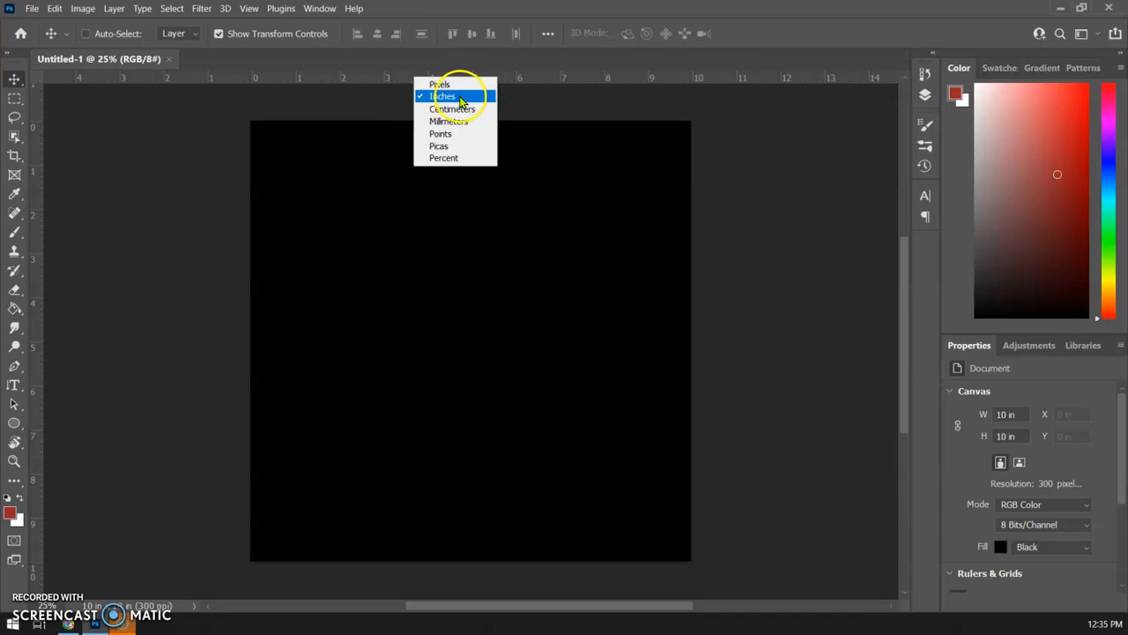
click(458, 98)
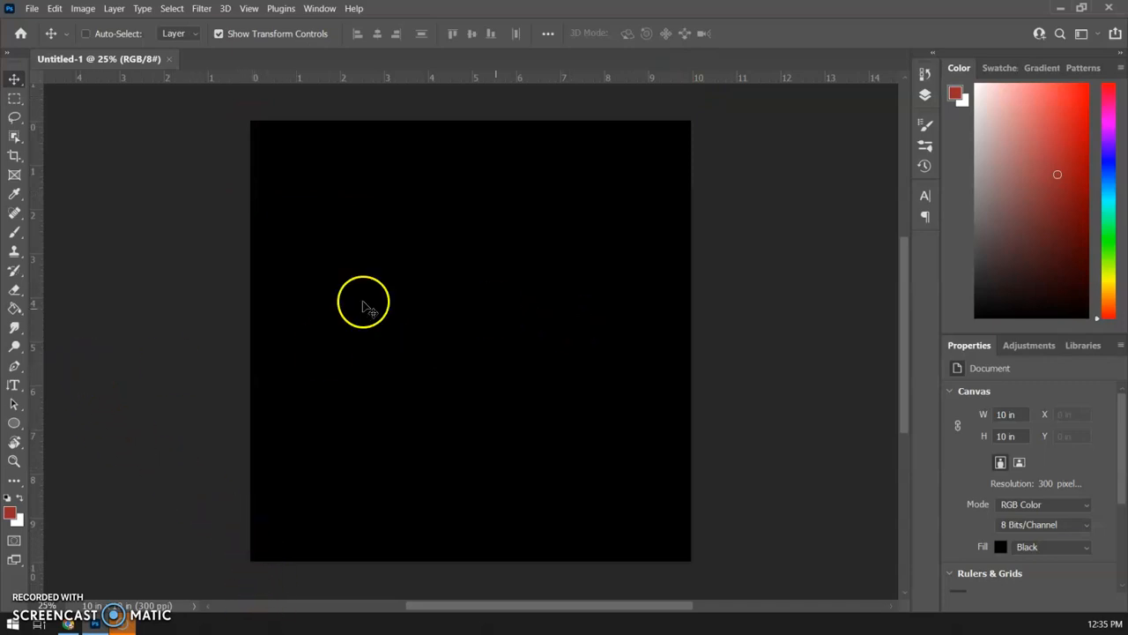
drag(39, 331, 475, 341)
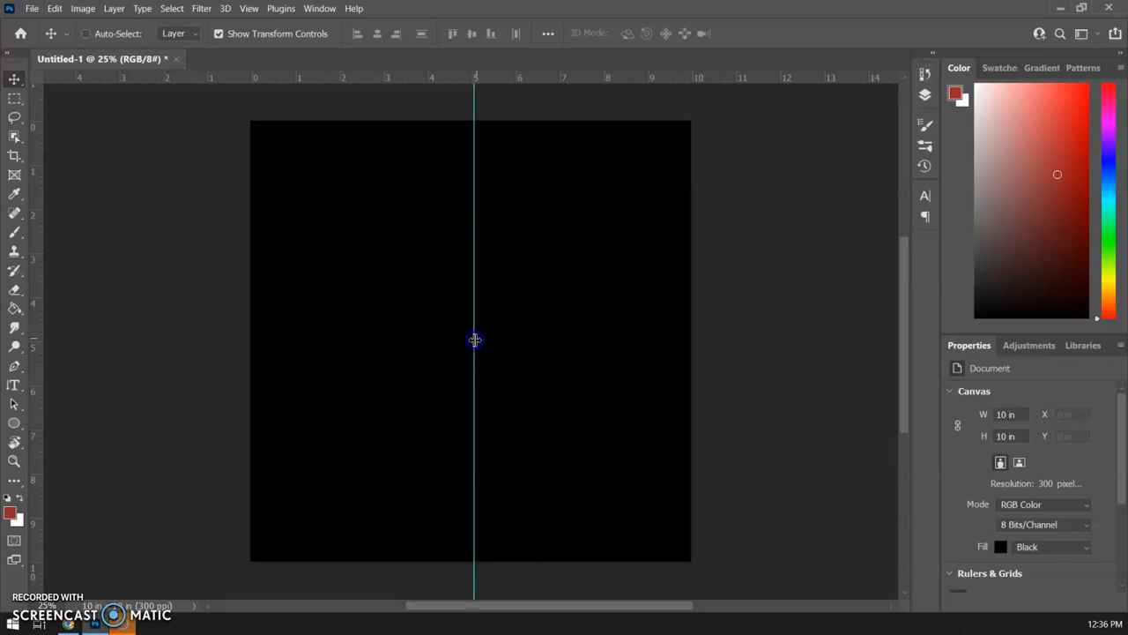
key(ctrl)
key(ctrl+z)
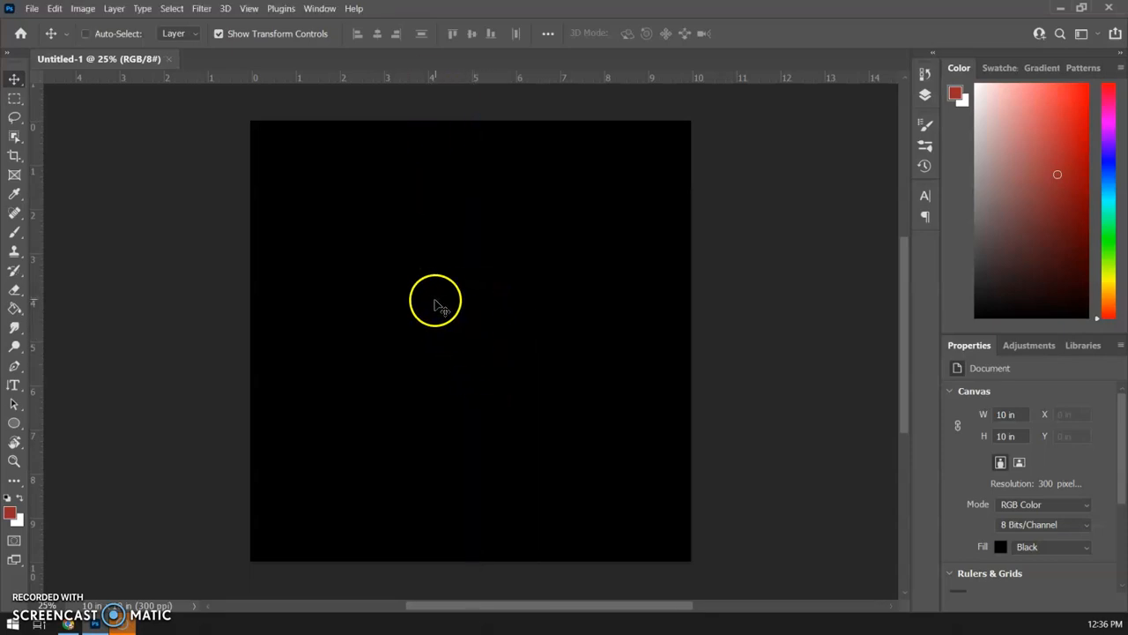
Step: Create one horizontal and one vertical guide, each at position 5, so they cross at the canvas centre
click(248, 9)
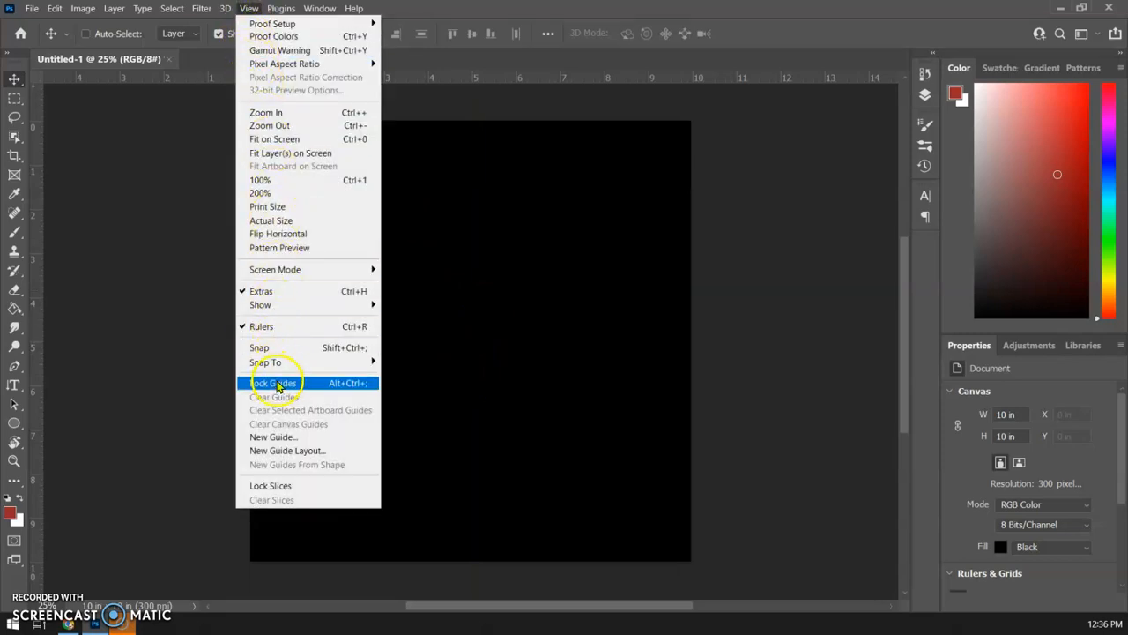
click(314, 438)
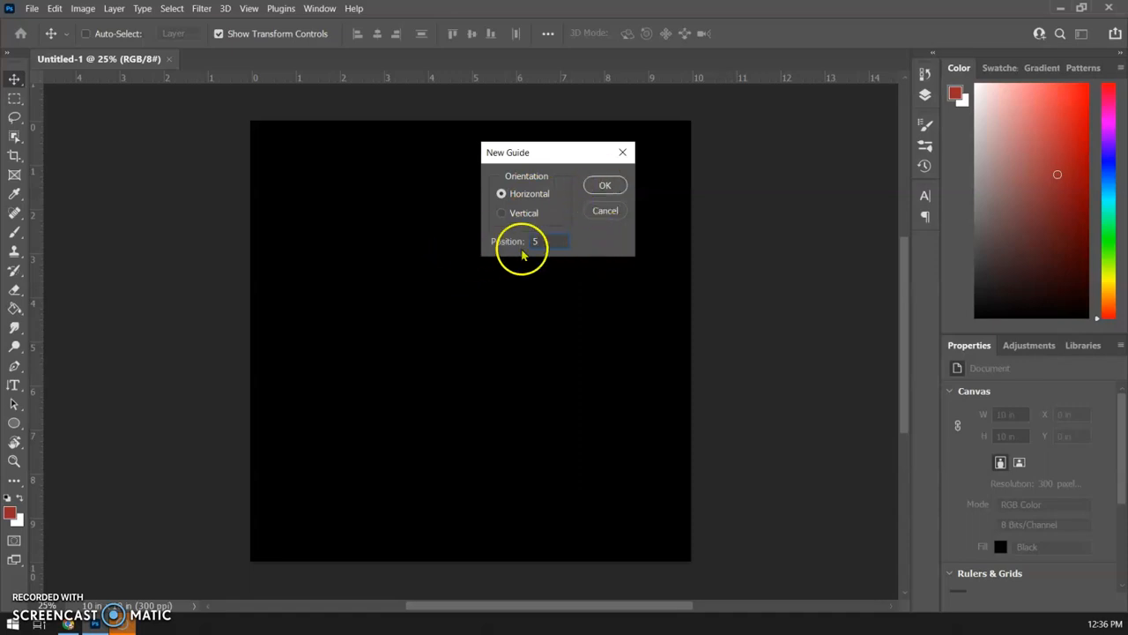
click(609, 185)
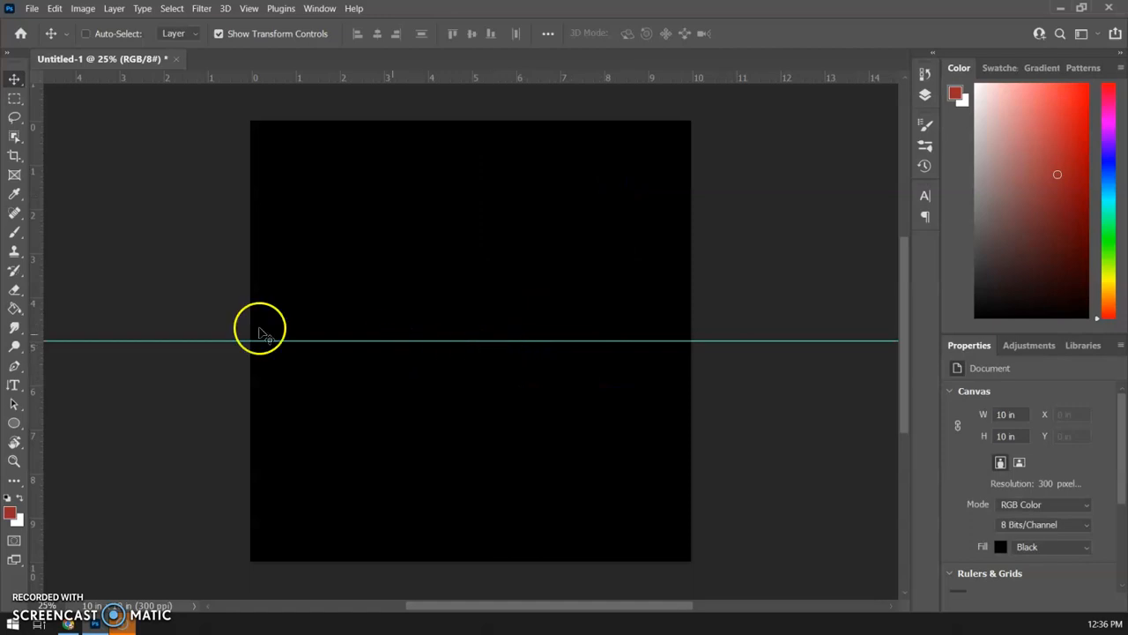
click(249, 8)
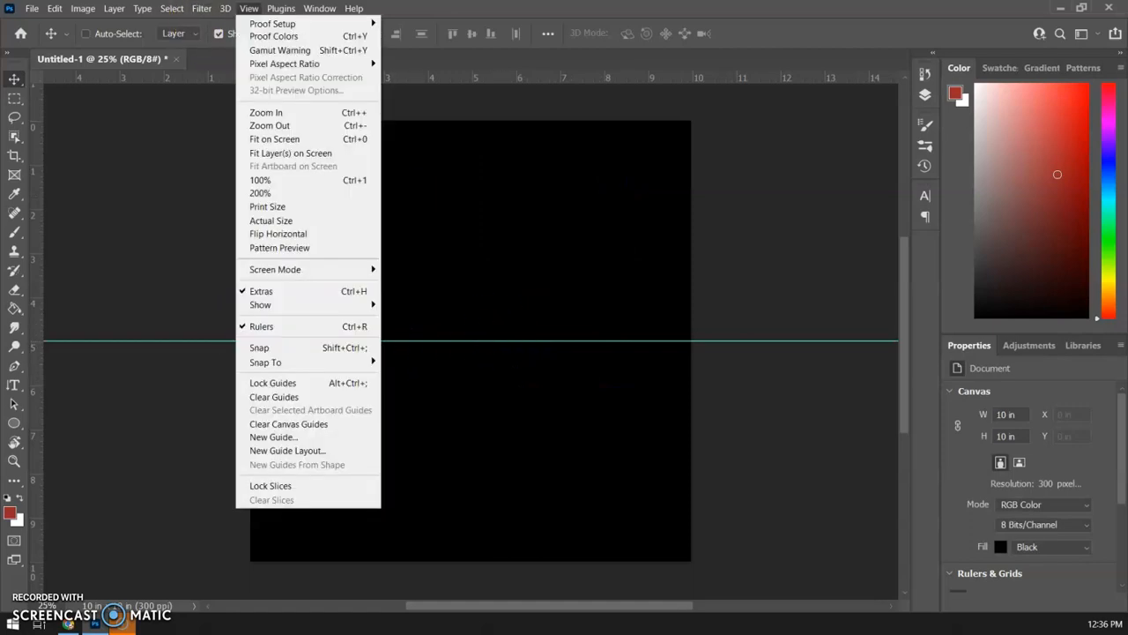
click(288, 438)
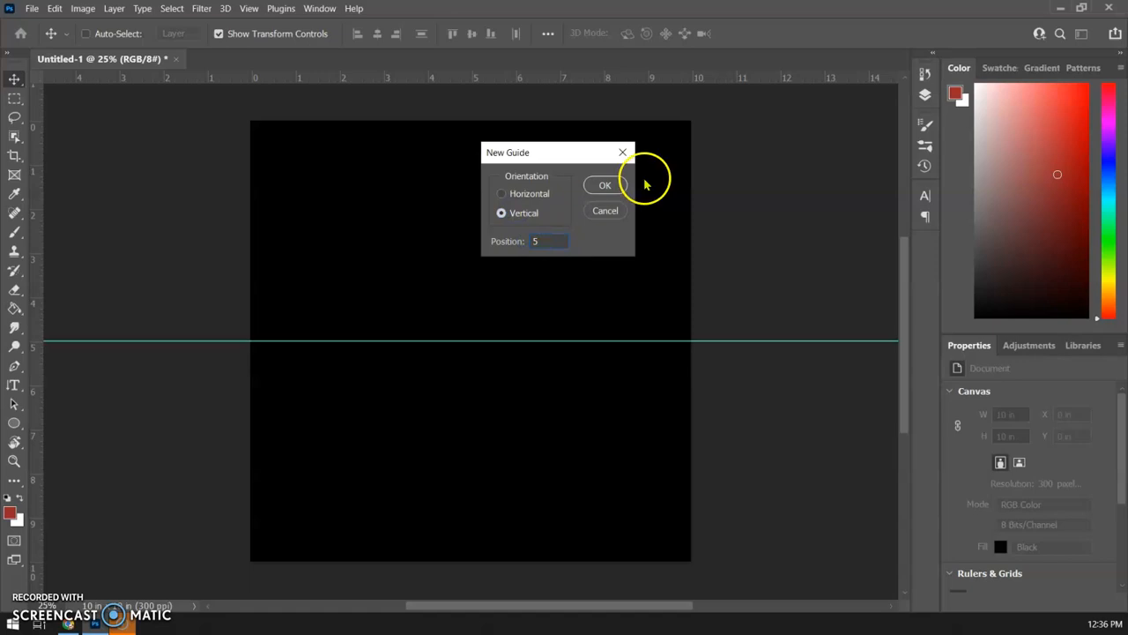
click(608, 184)
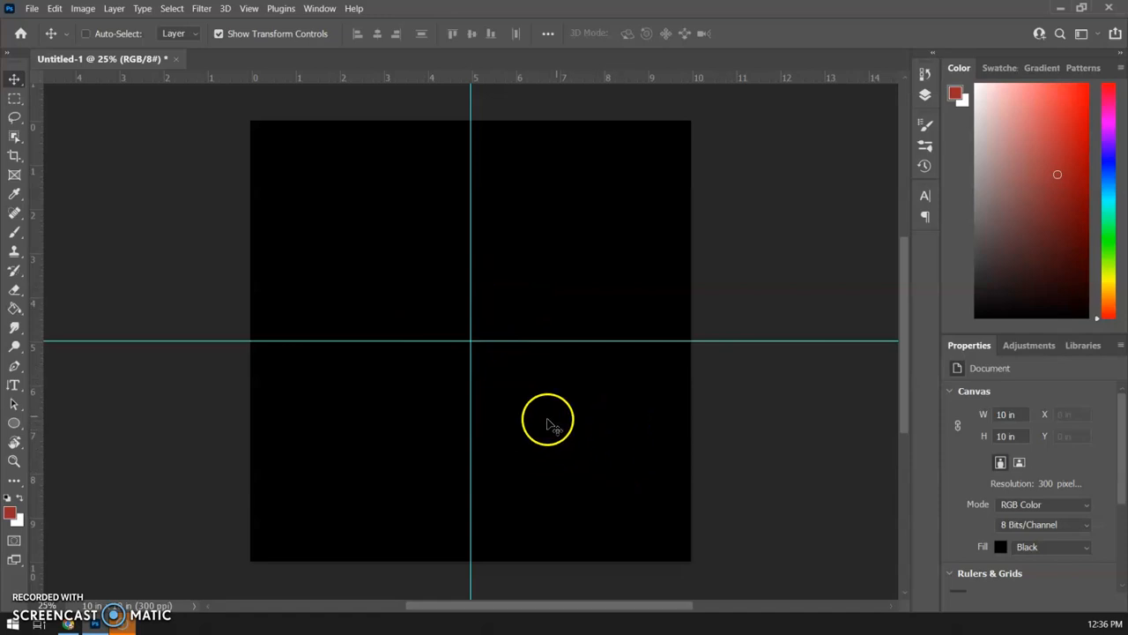
Step: Undo a trial move of the horizontal guide and lock the guides
drag(150, 342, 155, 298)
key(ctrl+z)
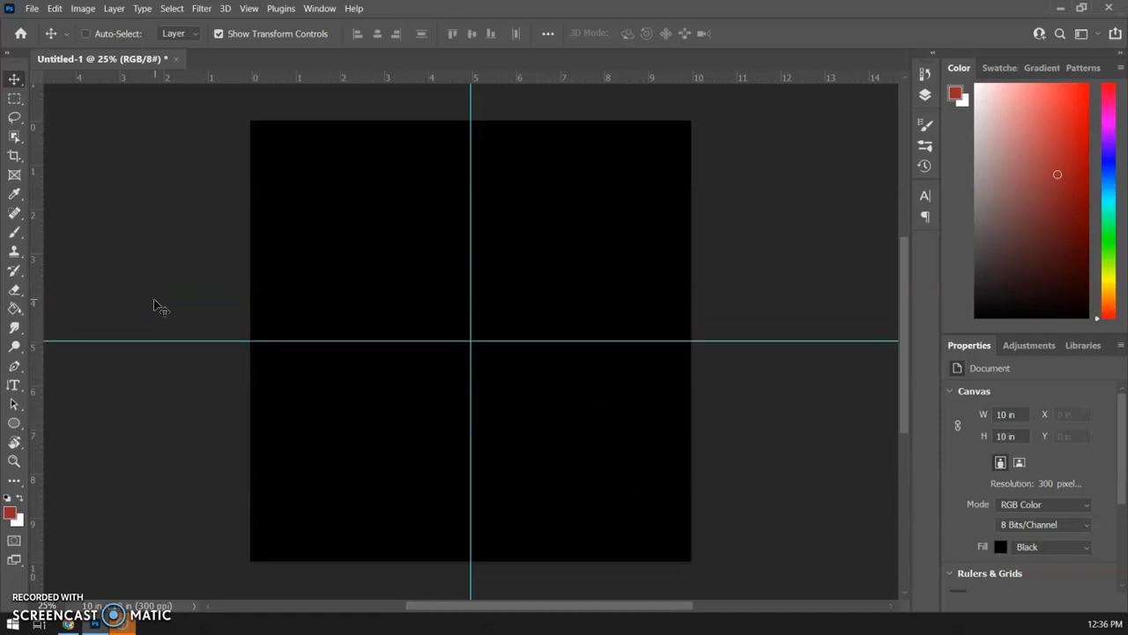
click(247, 9)
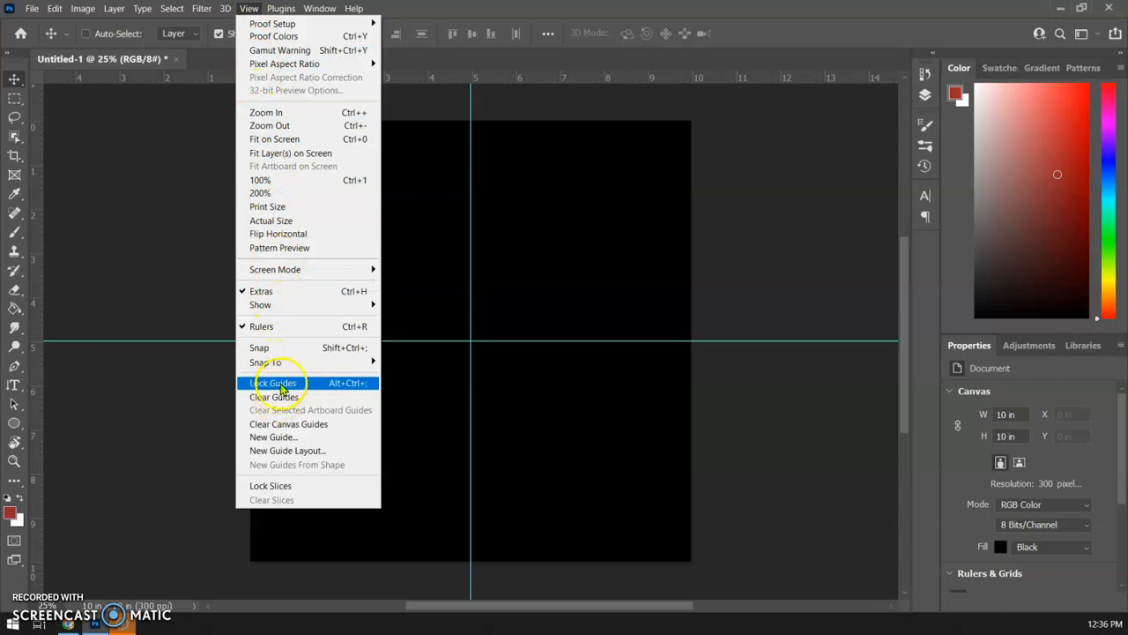
click(317, 387)
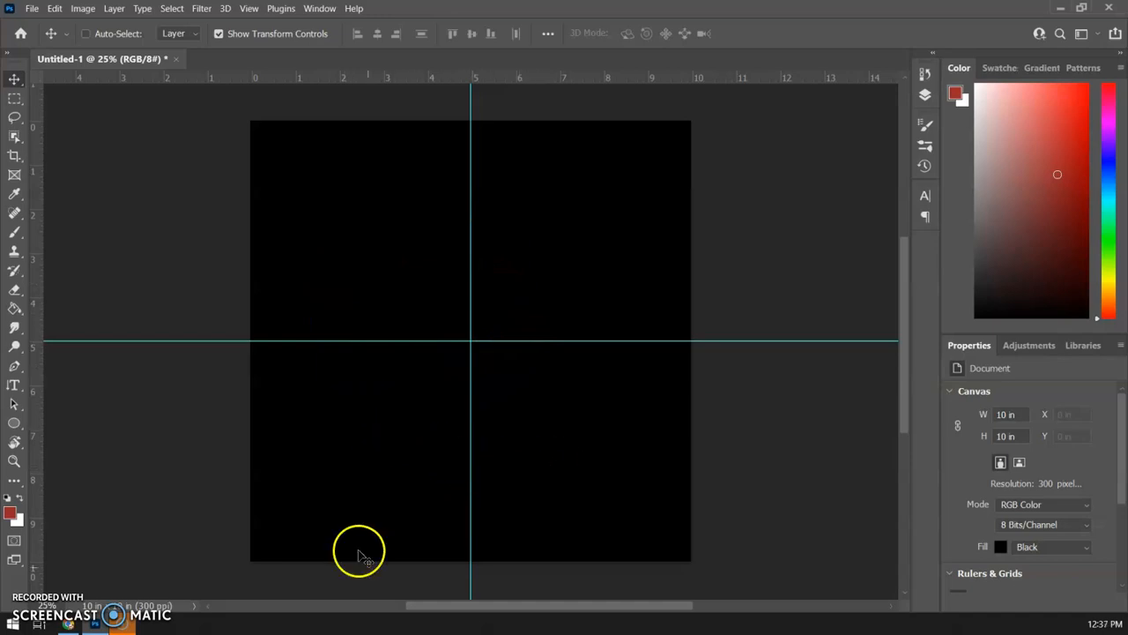
Step: Switch to Chrome to view the colorwheel hierarchy.jpg reference image, and return to Photoshop
click(76, 627)
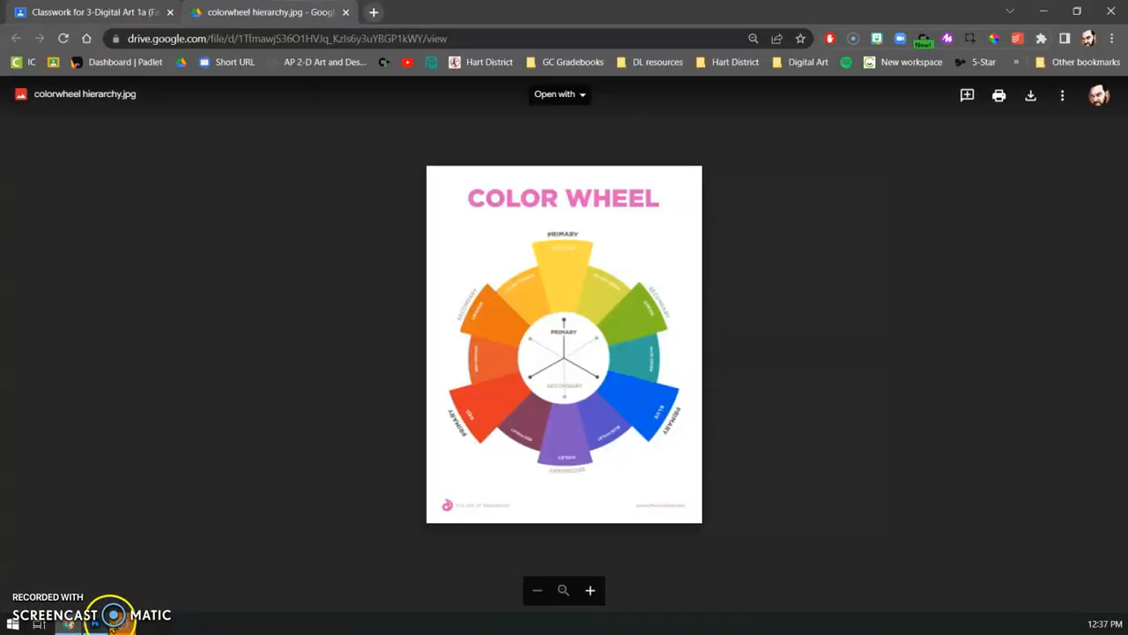
click(121, 624)
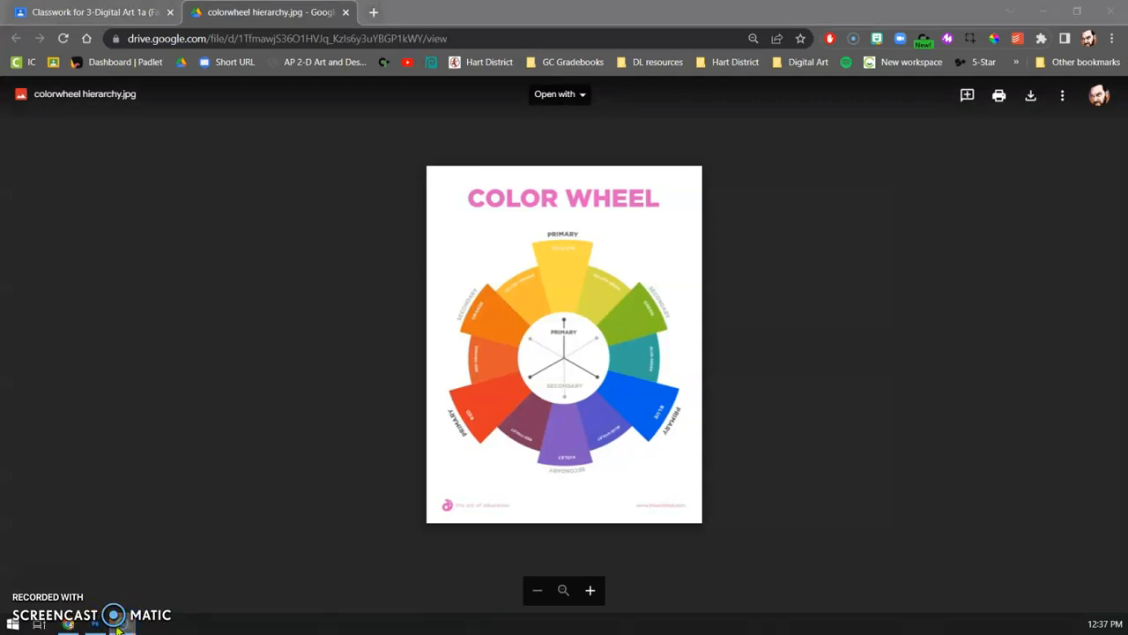
click(98, 625)
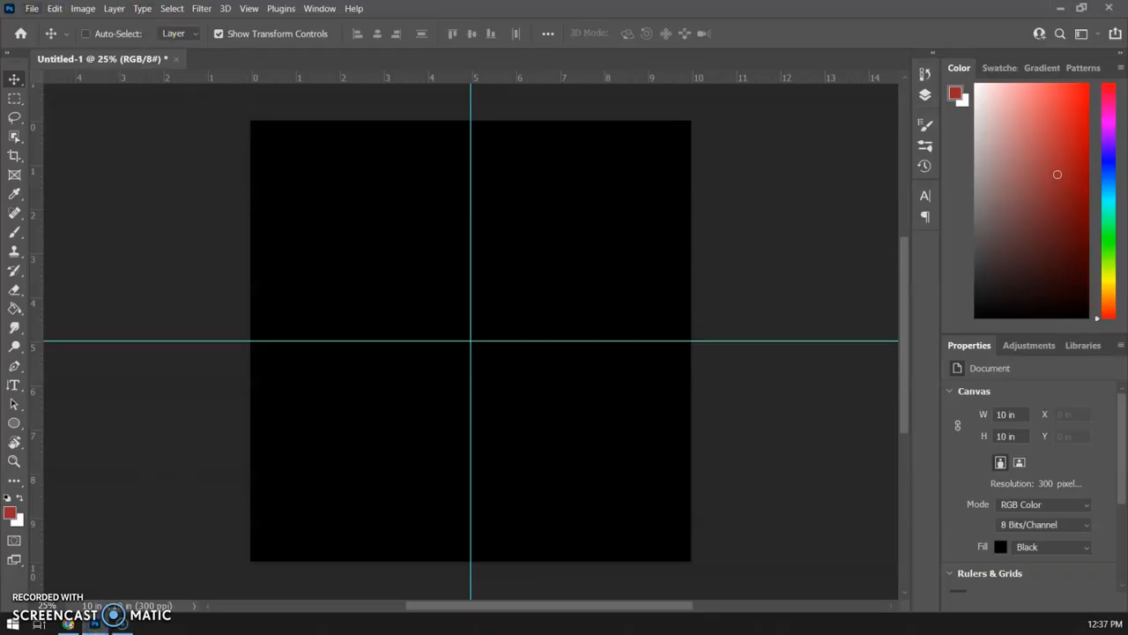
Step: Place the colorwheel hierarchy image from the computer's Desktop into the document as an embedded object
click(31, 8)
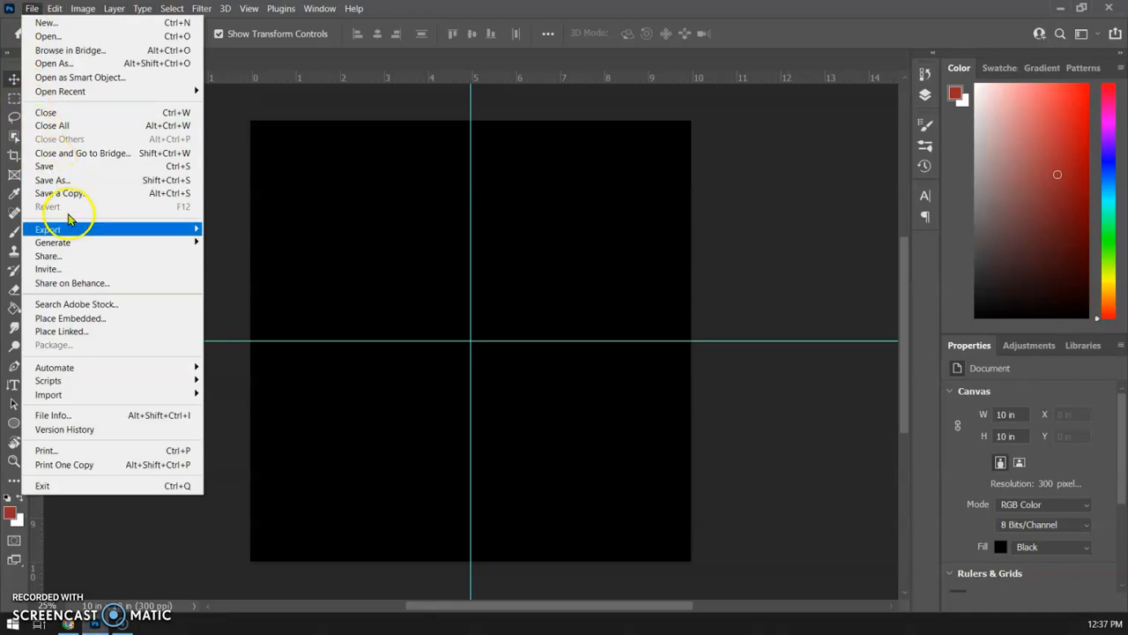
click(74, 320)
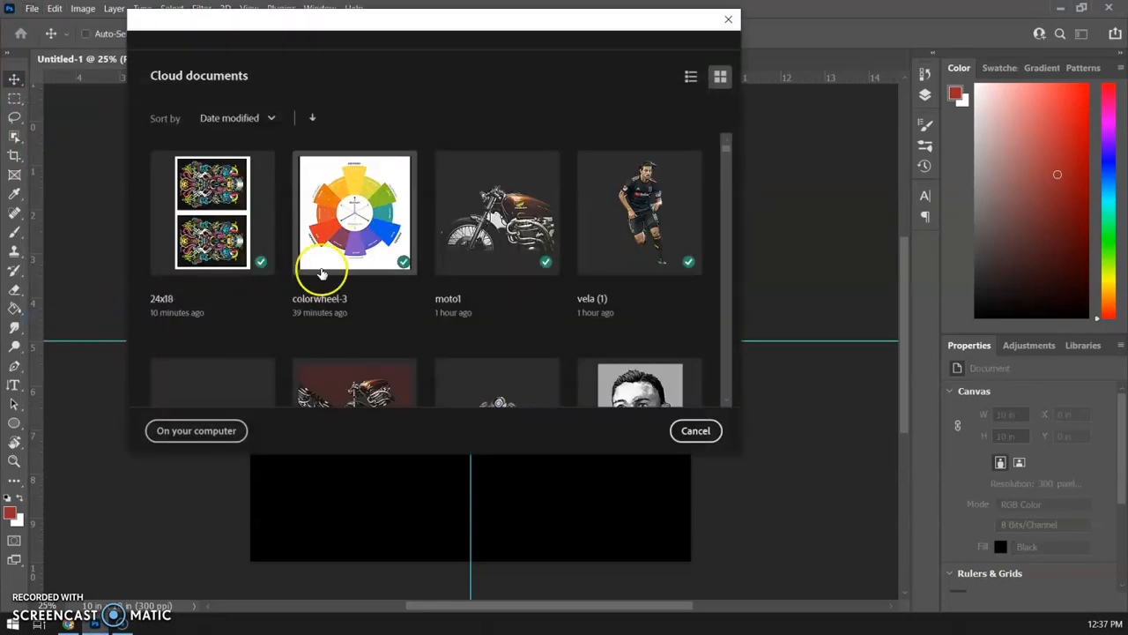
click(221, 432)
scroll(629, 218, down, 3)
scroll(629, 225, up, 1)
click(500, 210)
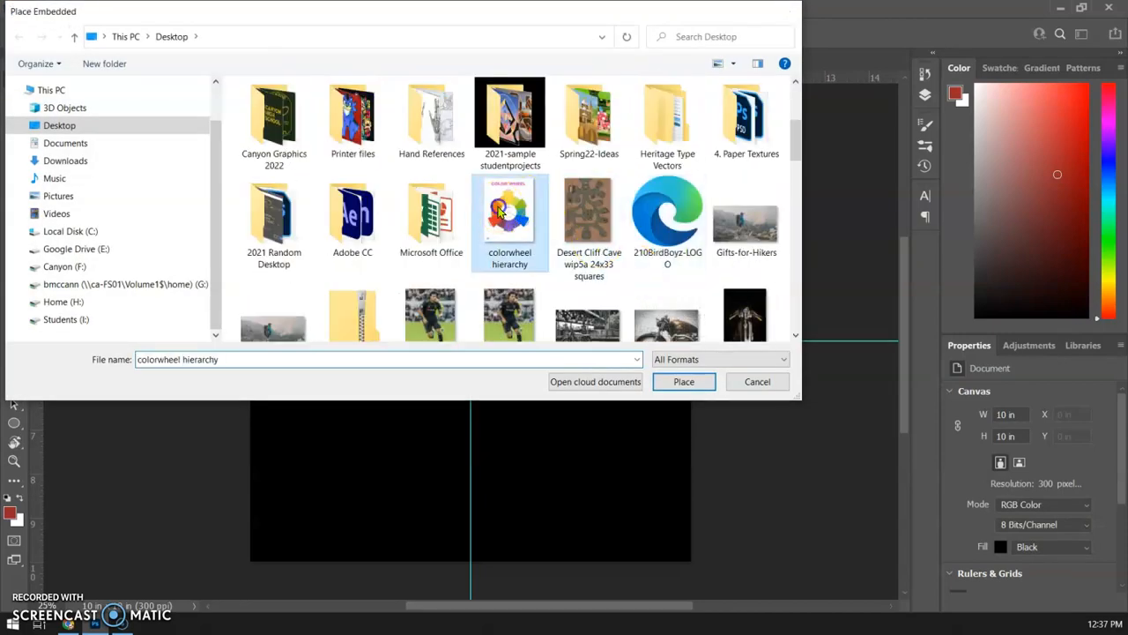
double_click(499, 209)
Step: Enlarge the placed color wheel proportionally to about 344% and position its hub near the guide intersection
drag(533, 261, 760, 65)
drag(653, 325, 554, 462)
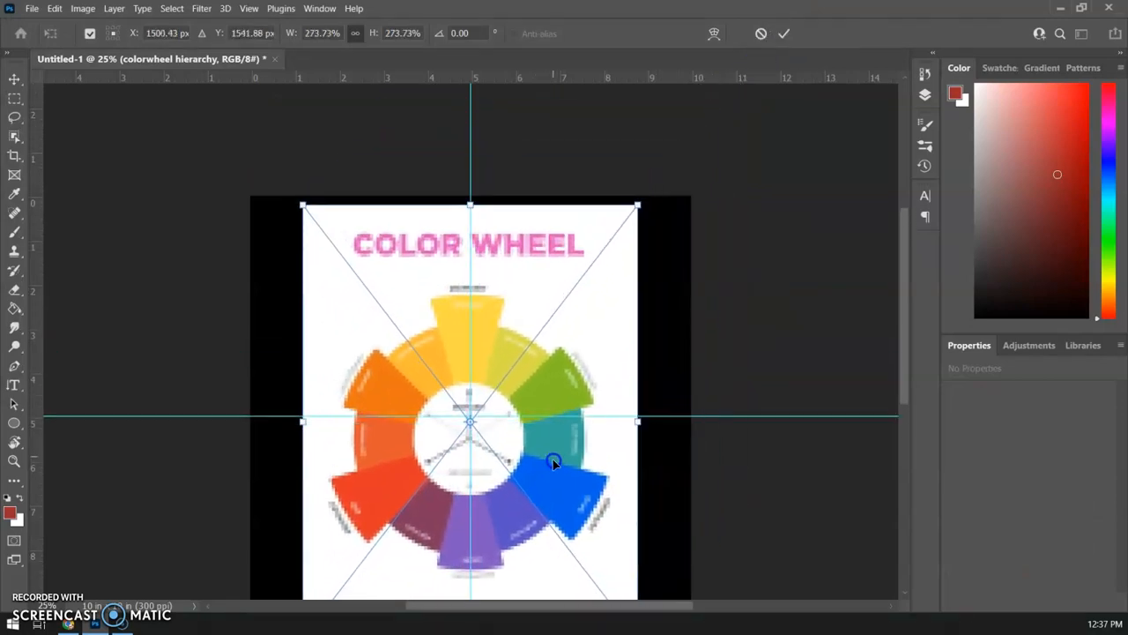
drag(566, 406, 579, 345)
drag(630, 204, 746, 126)
drag(635, 280, 600, 313)
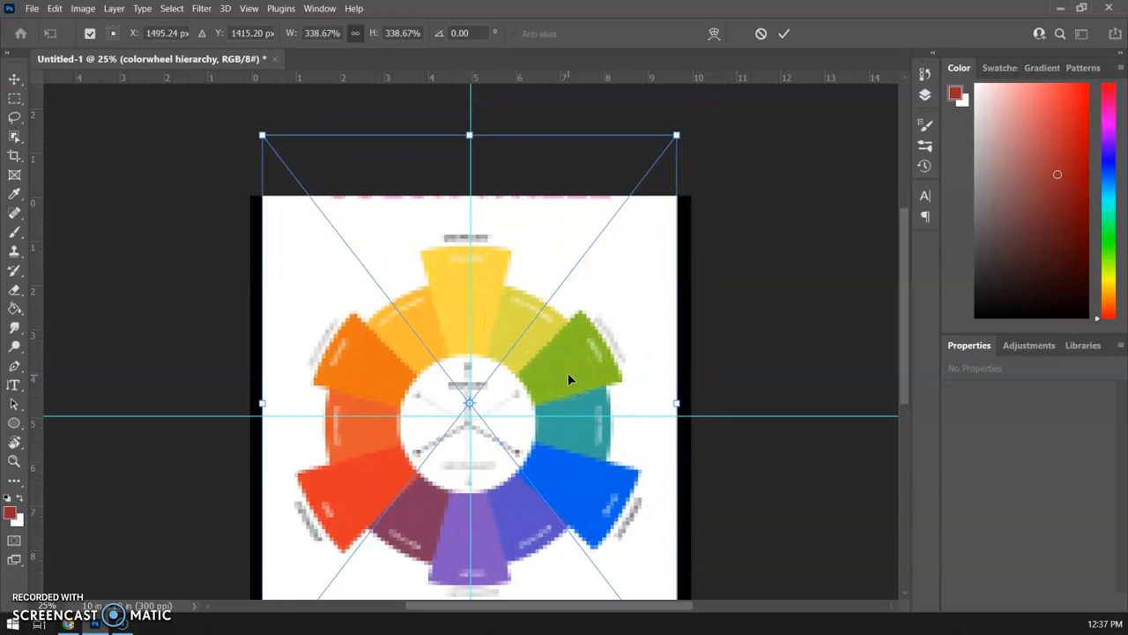
mouse_move(677, 134)
mouse_down()
mouse_move(647, 170)
mouse_move(684, 126)
mouse_up()
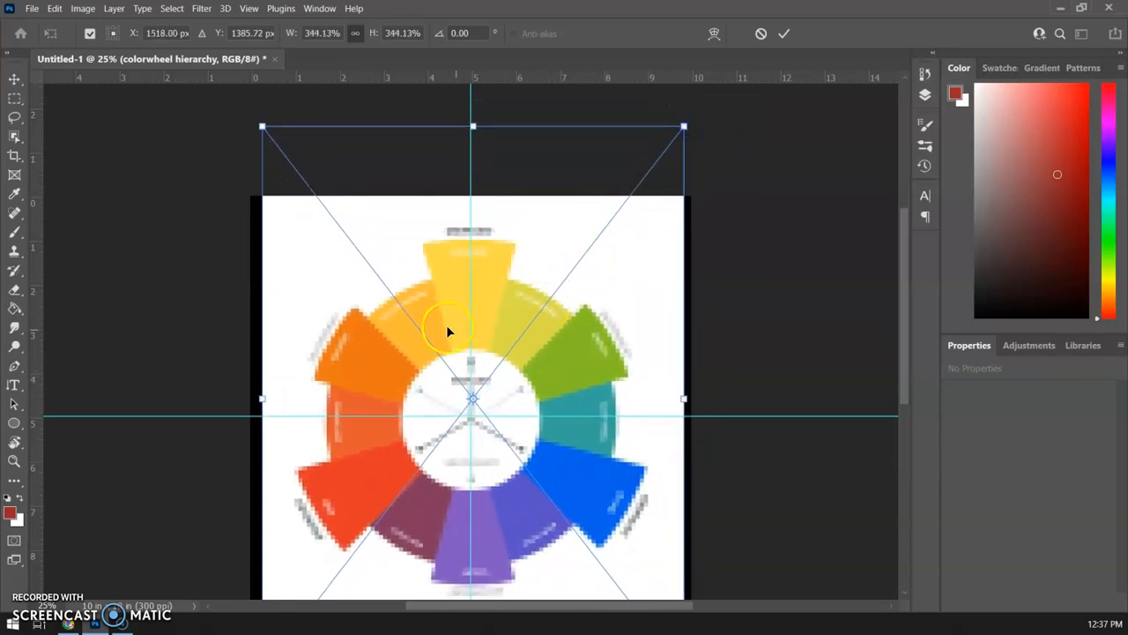
Step: Scale the color wheel up to about 365% to span the canvas width, recentre it on the guides and commit the placement
click(90, 34)
click(90, 33)
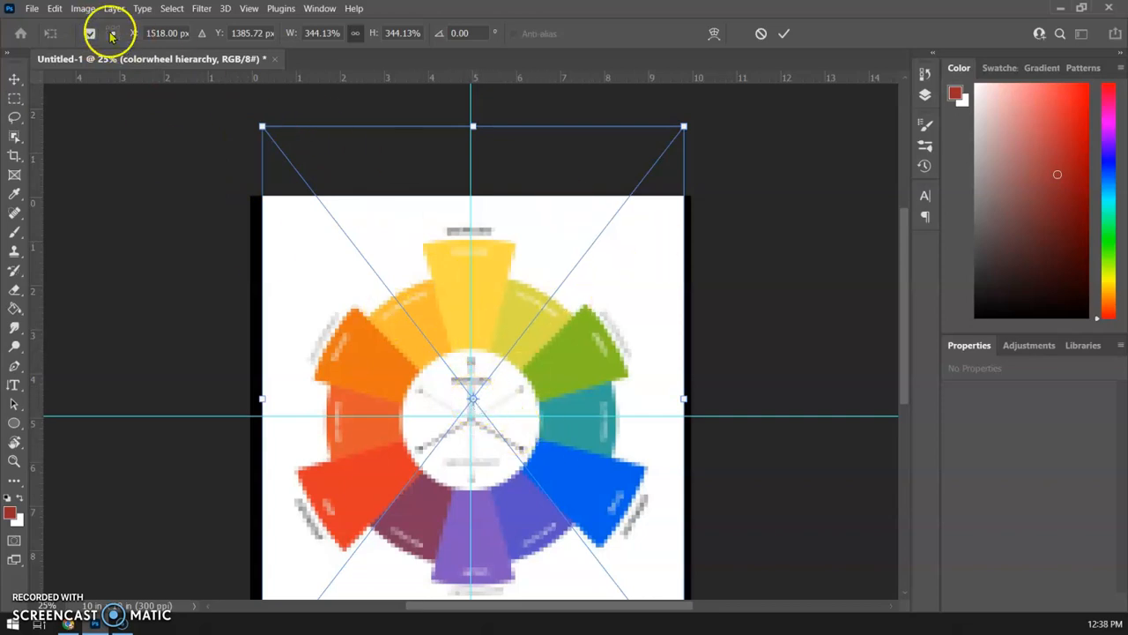
drag(683, 127, 712, 98)
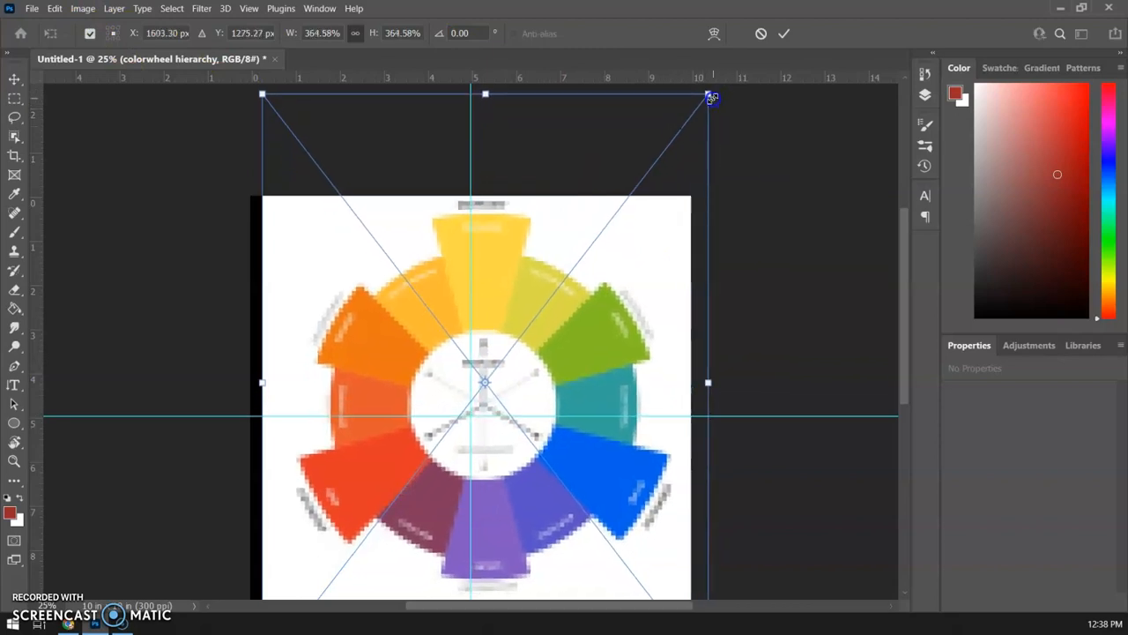
click(783, 157)
mouse_move(658, 287)
mouse_down()
mouse_move(644, 309)
mouse_move(643, 297)
mouse_up()
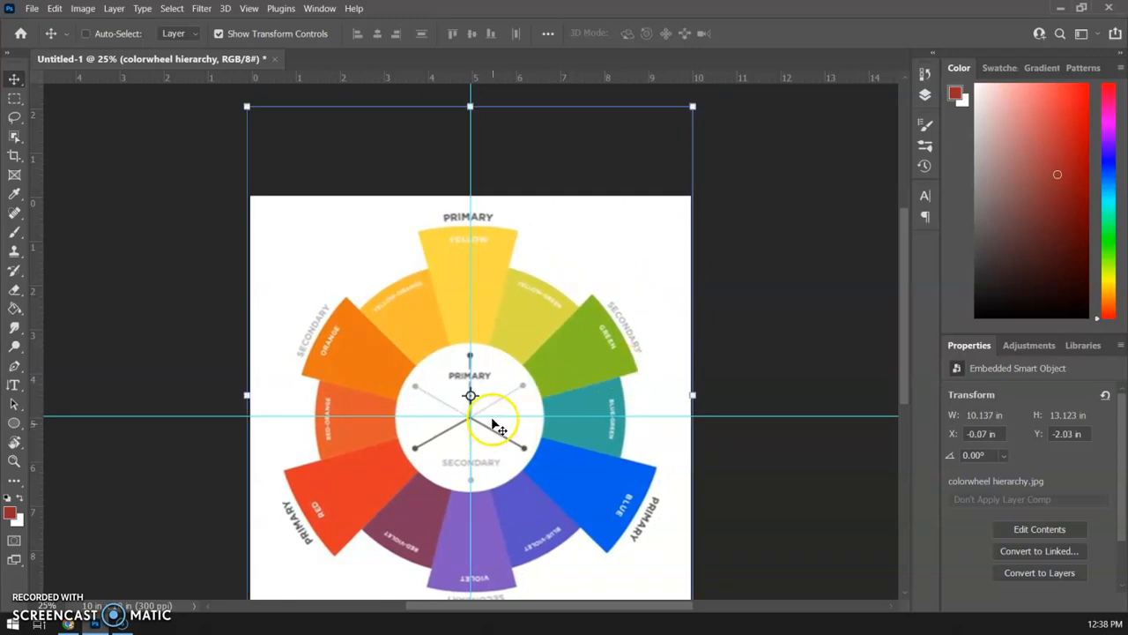
Step: Fine-tune the color wheel's position so the spokes at its hub meet exactly at the guide intersection
key(ctrl+plus)
key(ctrl+plus)
drag(605, 552, 584, 491)
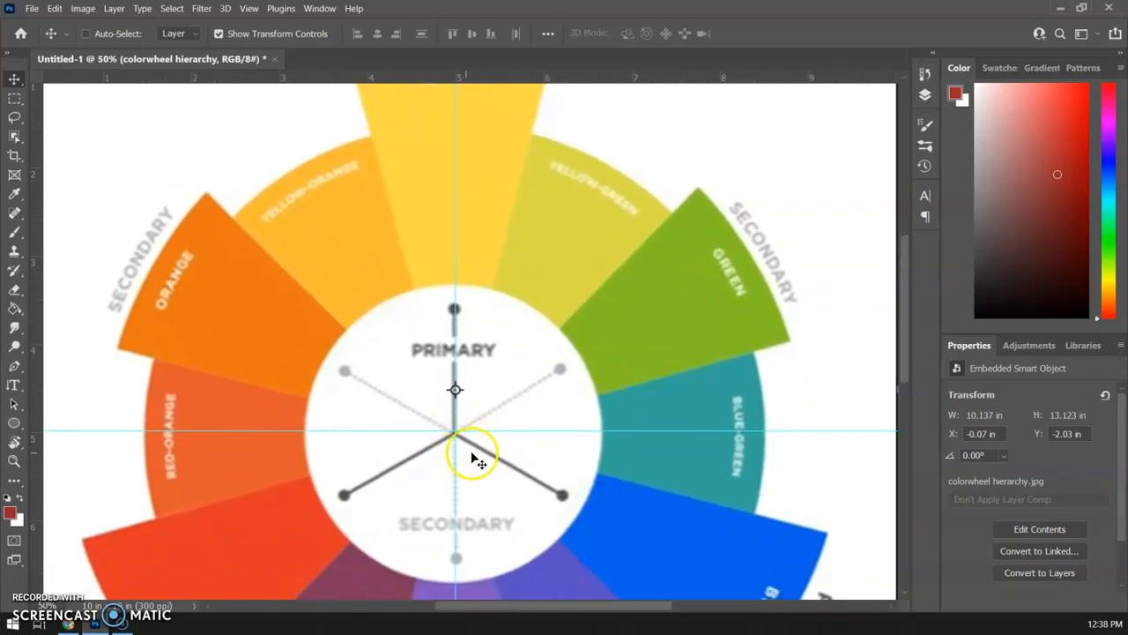
drag(496, 461, 496, 460)
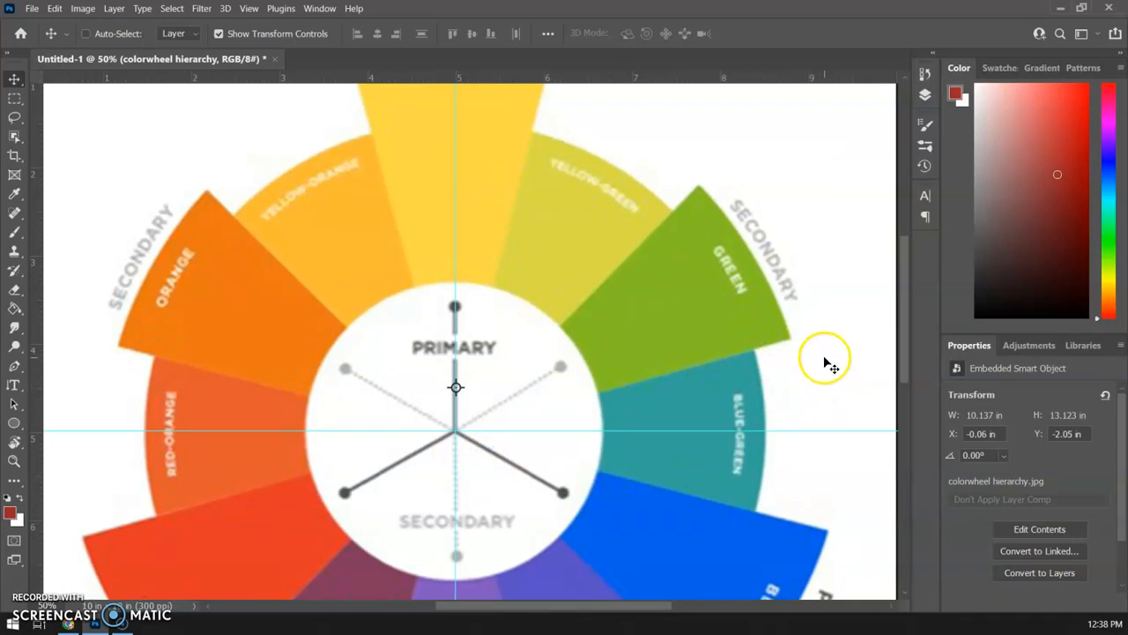
Step: Lock the colorwheel hierarchy layer completely, and toggle its visibility off and back on
key(ctrl+minus)
key(ctrl+minus)
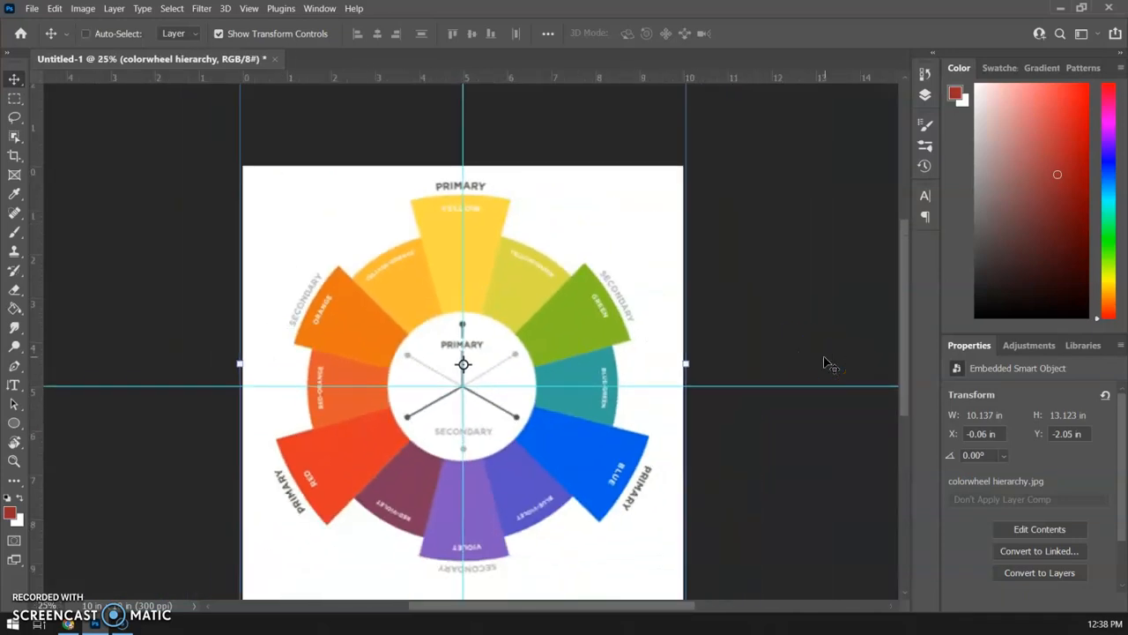
scroll(828, 363, down, 3)
scroll(831, 365, down, 3)
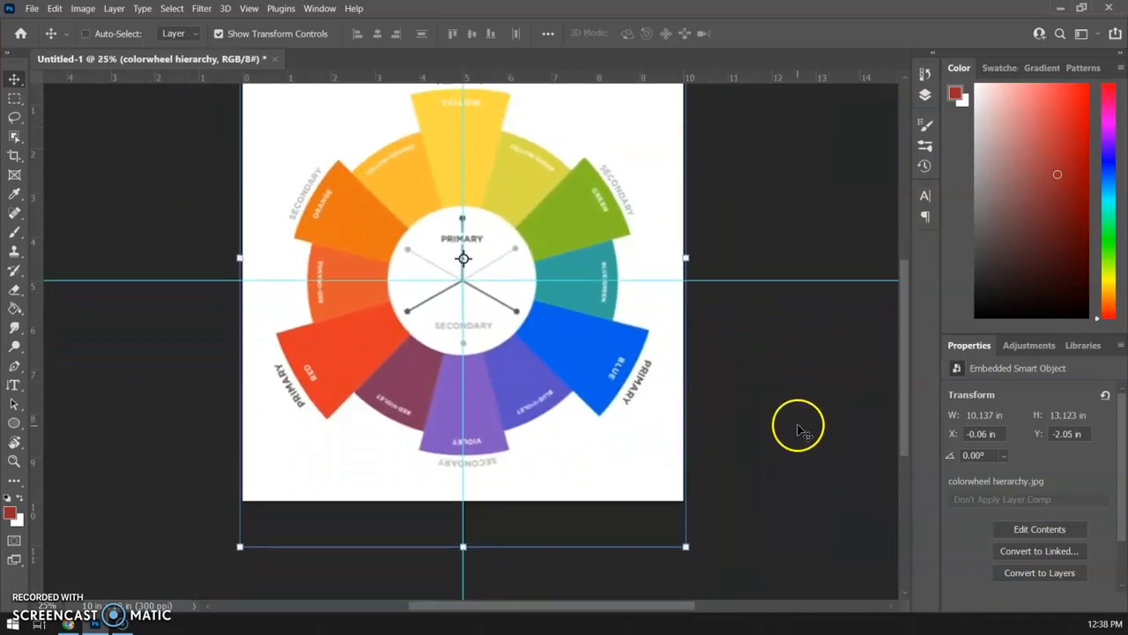
click(926, 95)
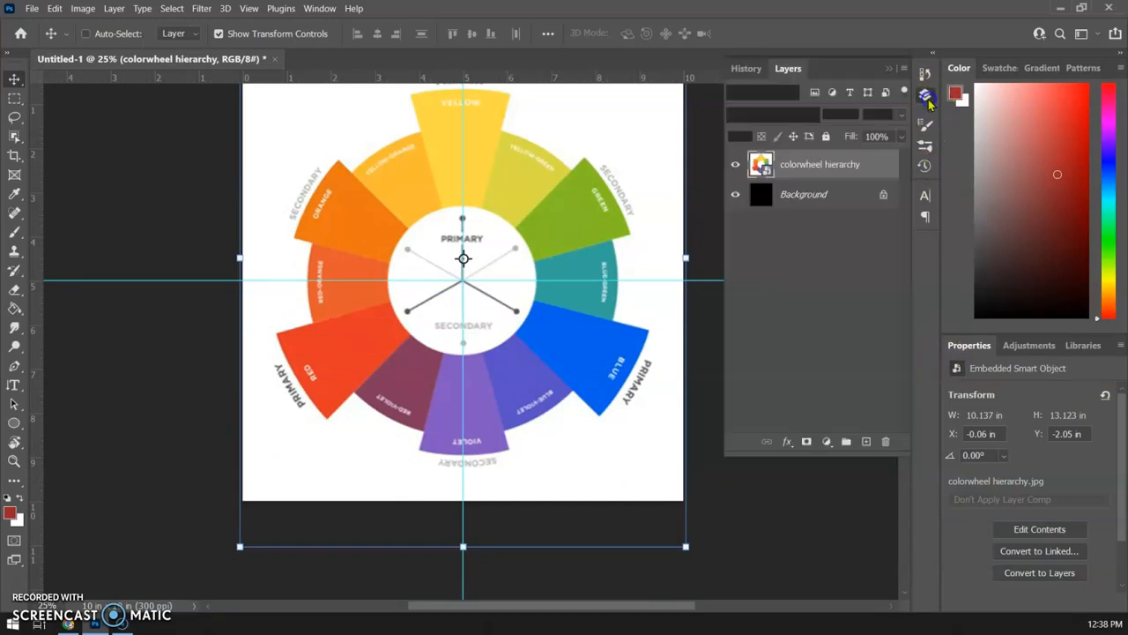
click(826, 138)
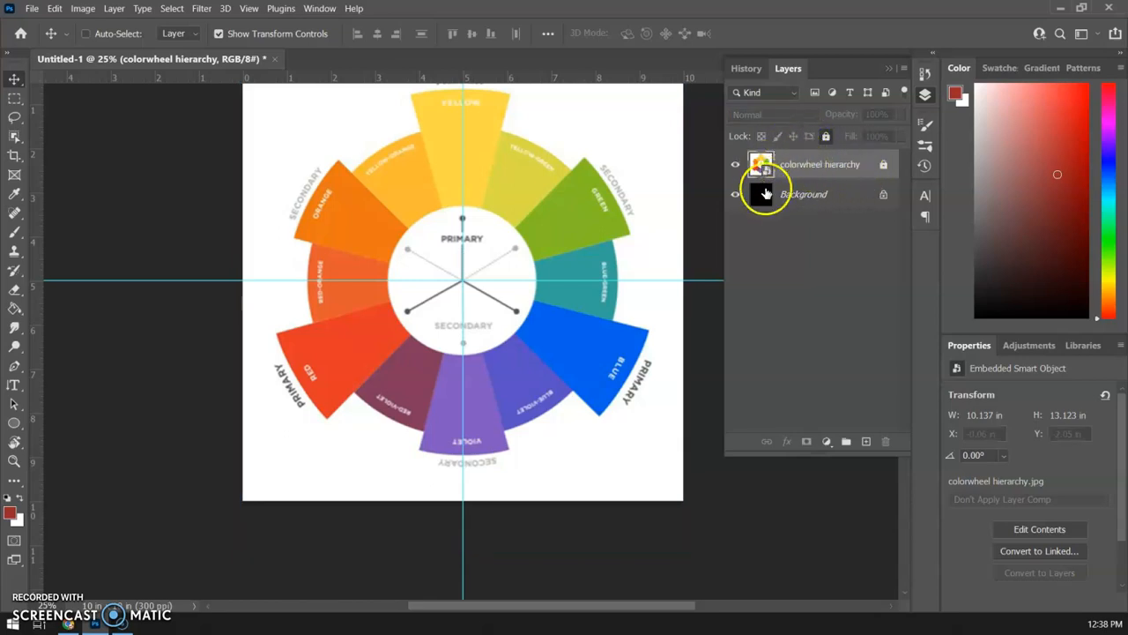
click(737, 167)
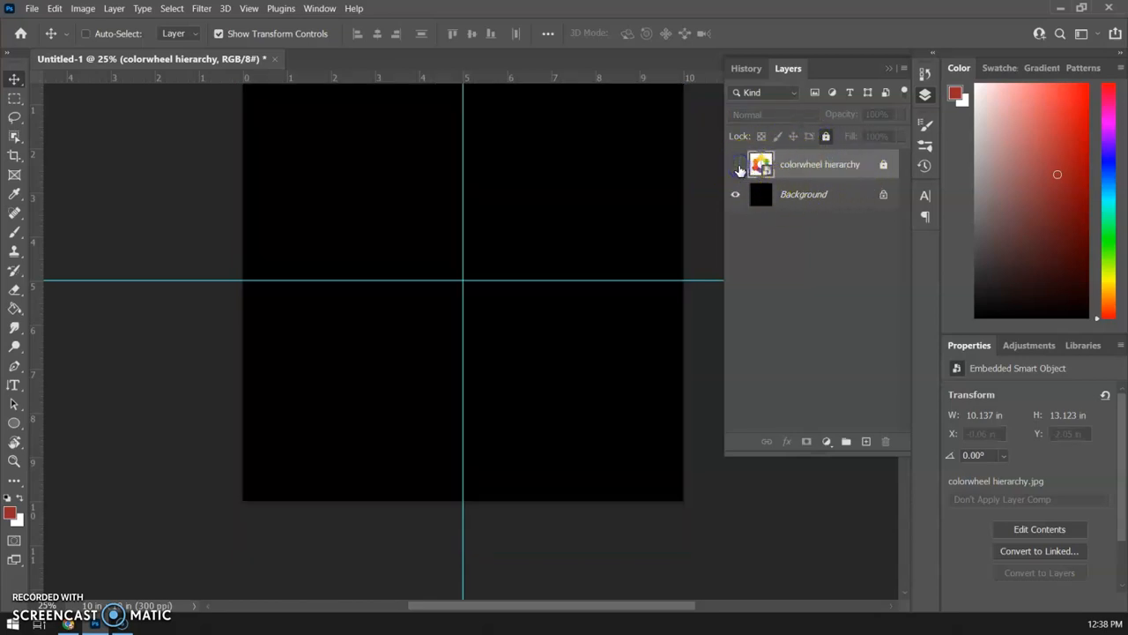
click(737, 167)
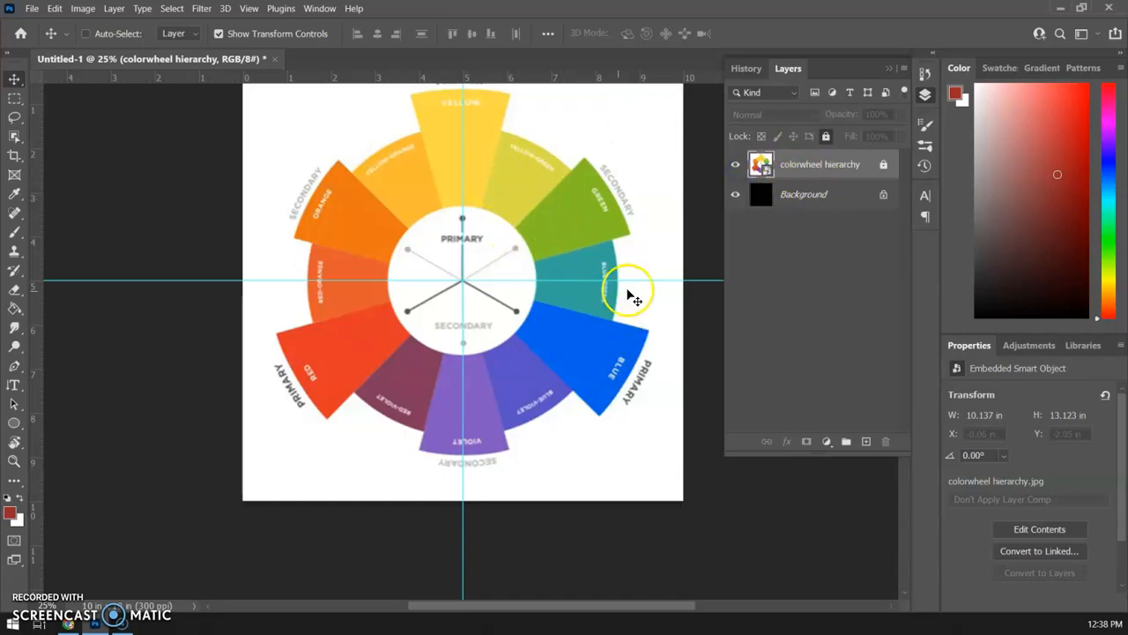
Step: Save the document as a new cloud document, naming it "Colorwheel-" followed by the author's last name
scroll(496, 240, up, 2)
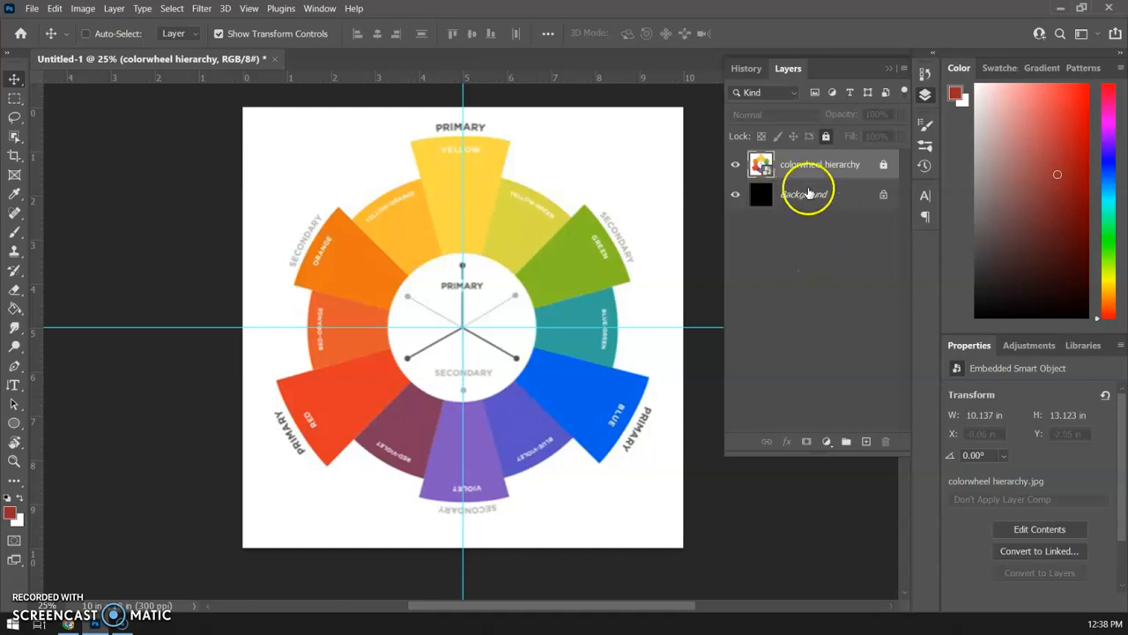
click(33, 9)
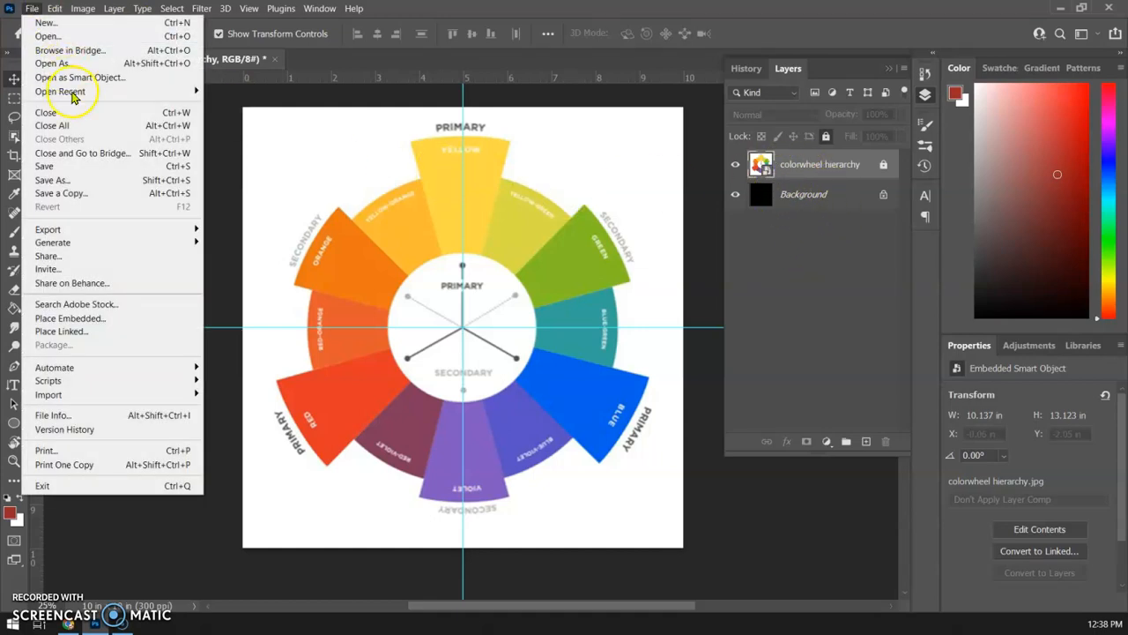
click(74, 180)
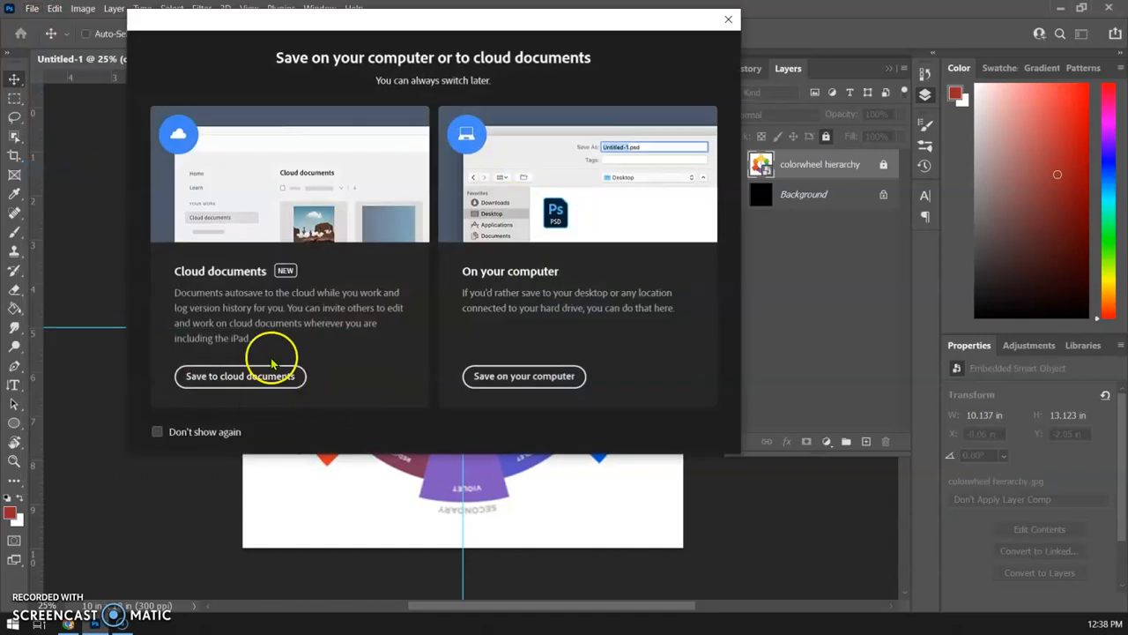
click(250, 379)
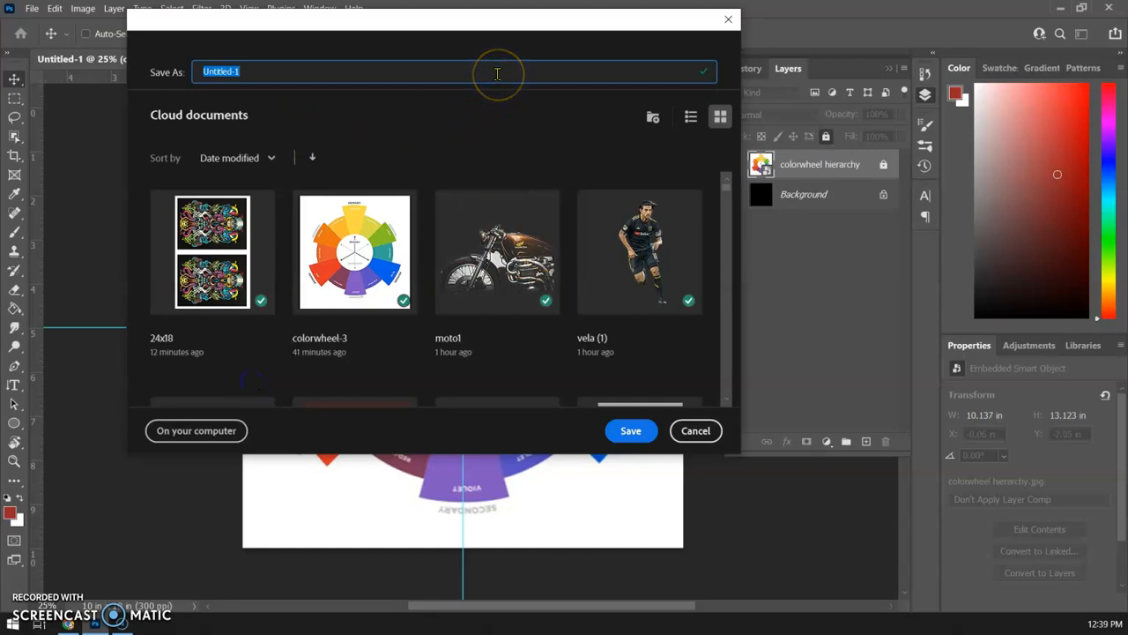
text(Colorwheel-mccann)
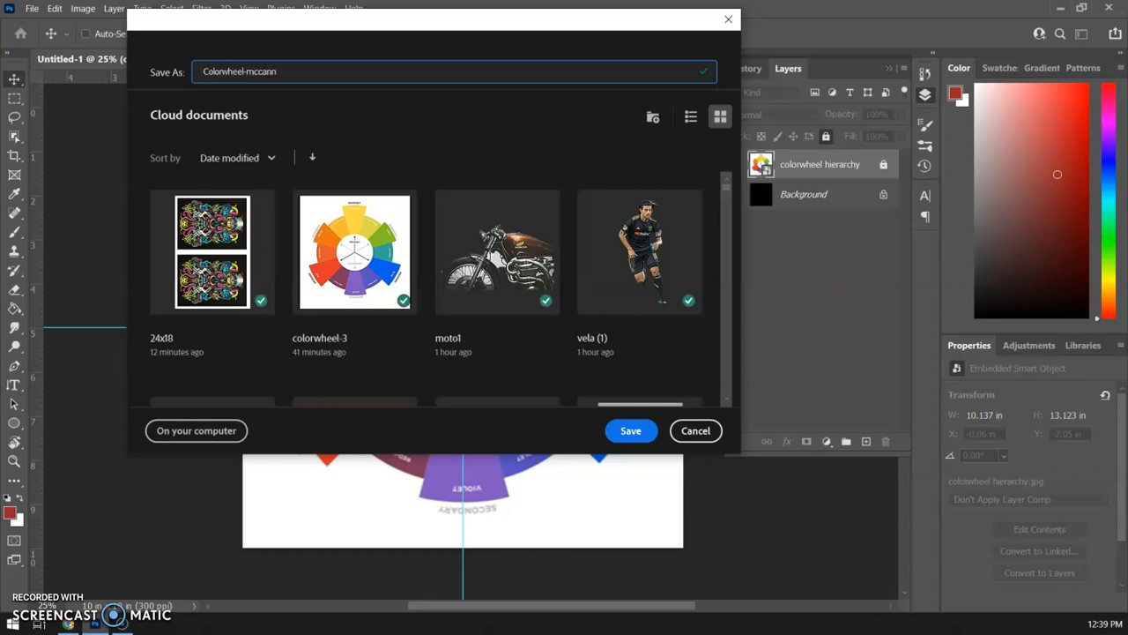
click(630, 430)
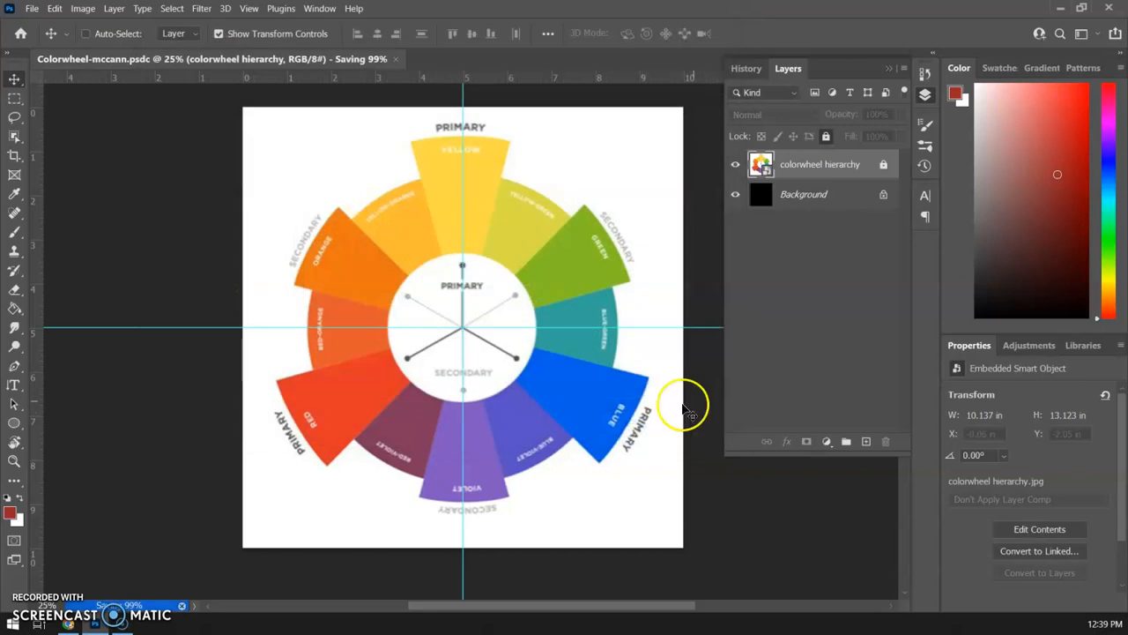